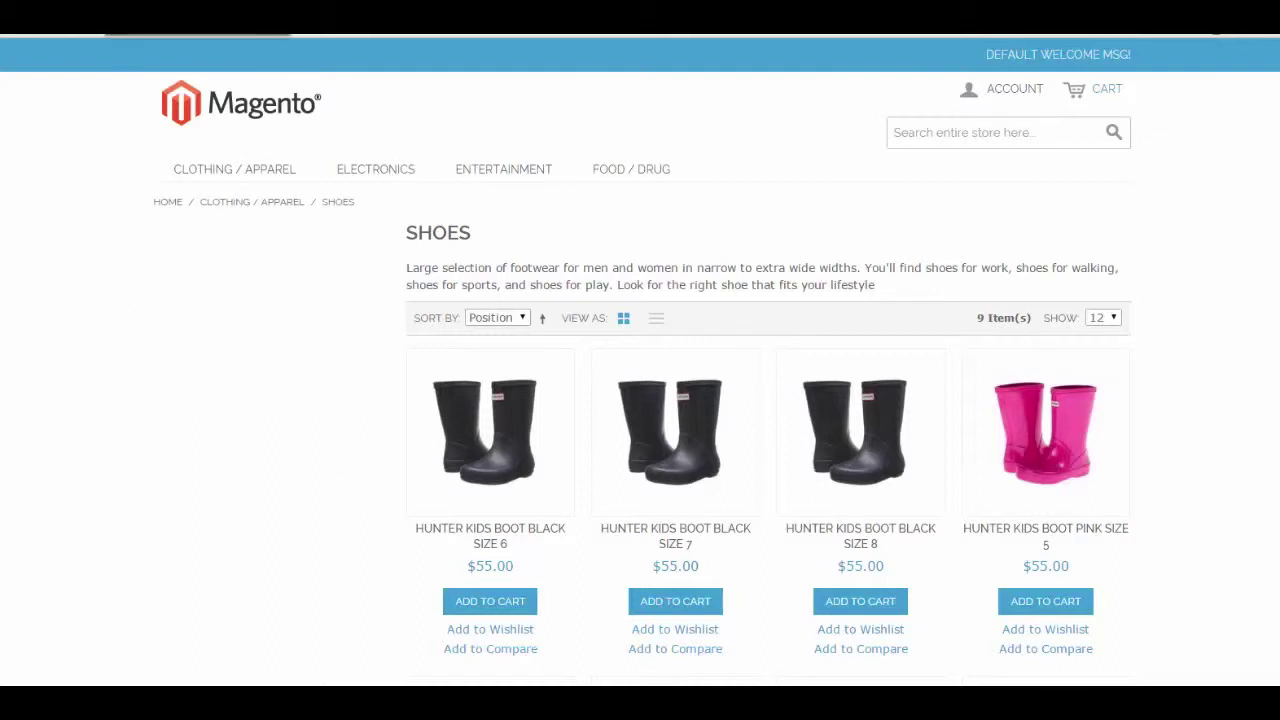
- In the admin panel's Catalog configuration, set the Layered Navigation option Display Product Count to Yes and save the configuration
{"action": "key", "text": "ctrl+Tab"}
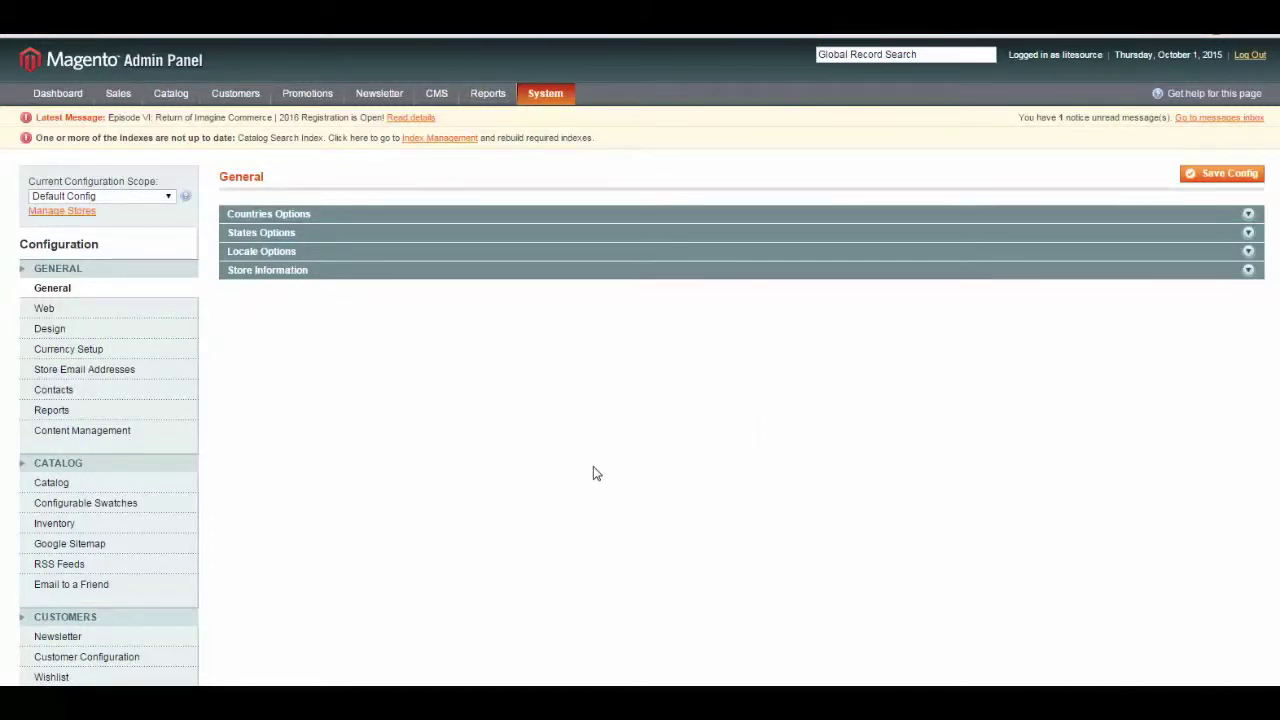
{"action": "mouse_move", "coordinate": [549, 99]}
{"action": "left_click", "coordinate": [51, 483]}
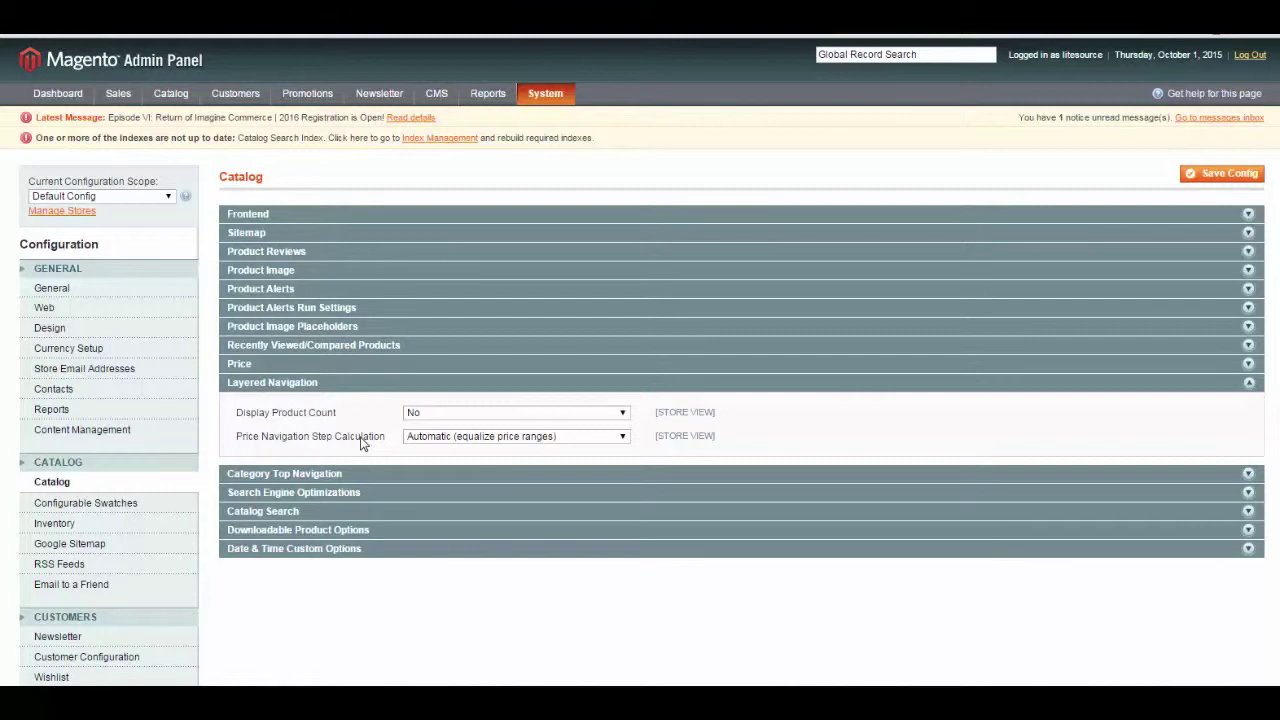
{"action": "left_click", "coordinate": [484, 413]}
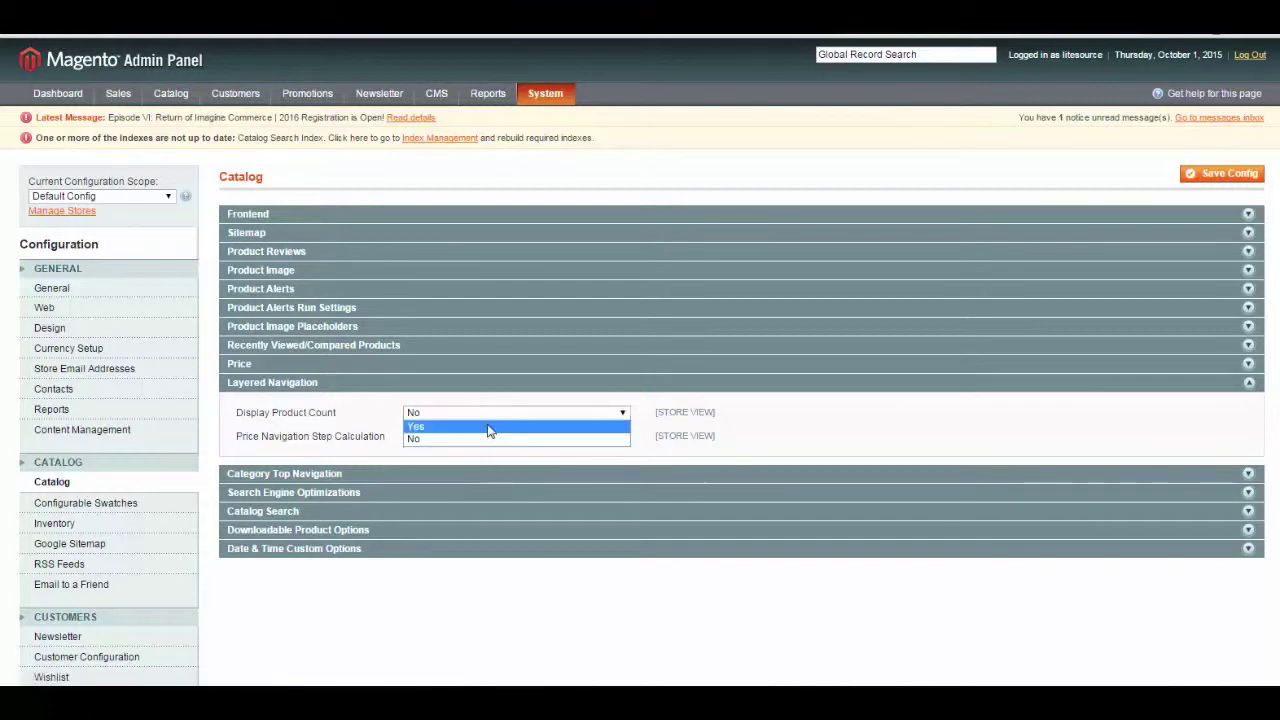
{"action": "left_click", "coordinate": [489, 427]}
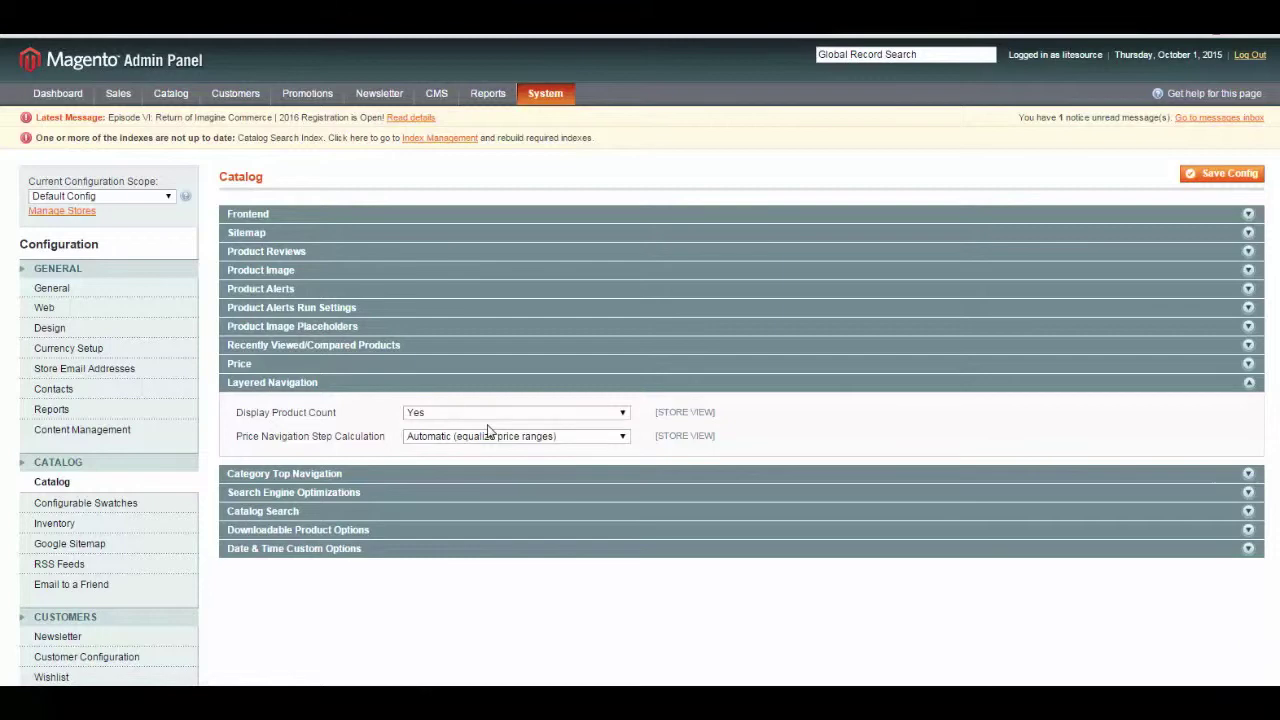
{"action": "left_click", "coordinate": [1225, 177]}
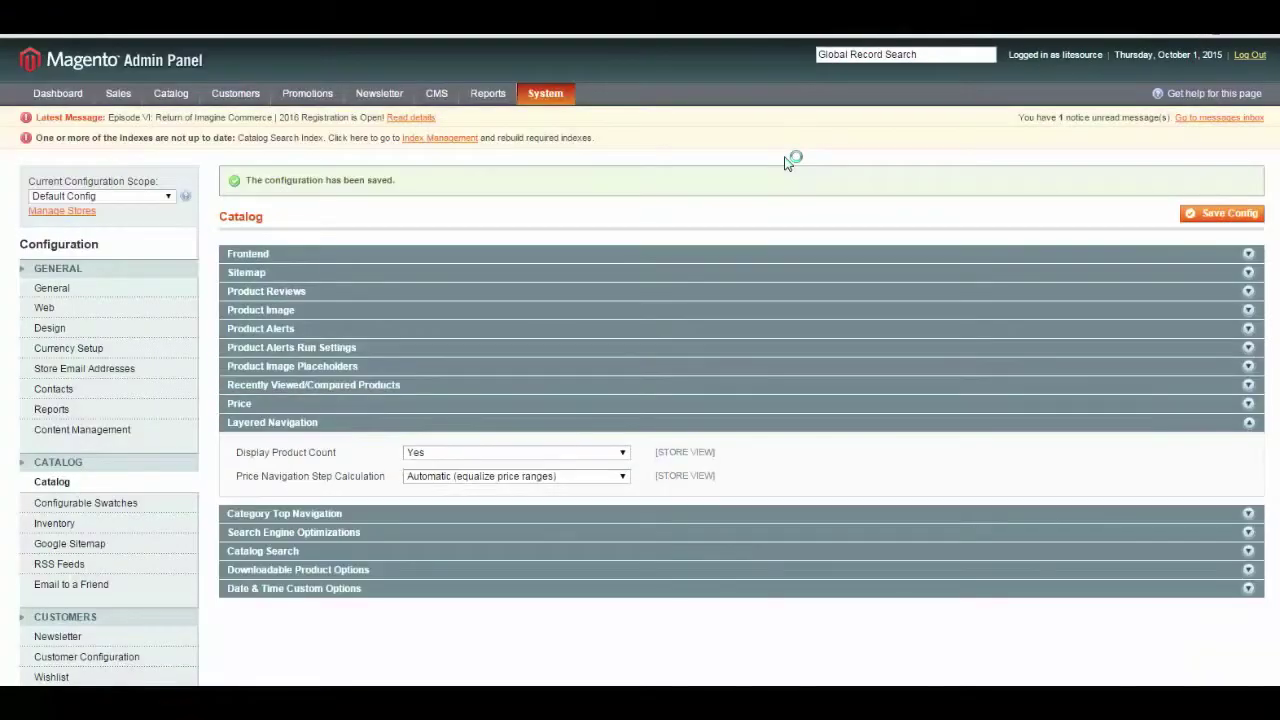
- Set Is Anchor to Yes in the Shoes category's display settings, save the category, and reload the storefront's Shoes page
{"action": "mouse_move", "coordinate": [162, 94]}
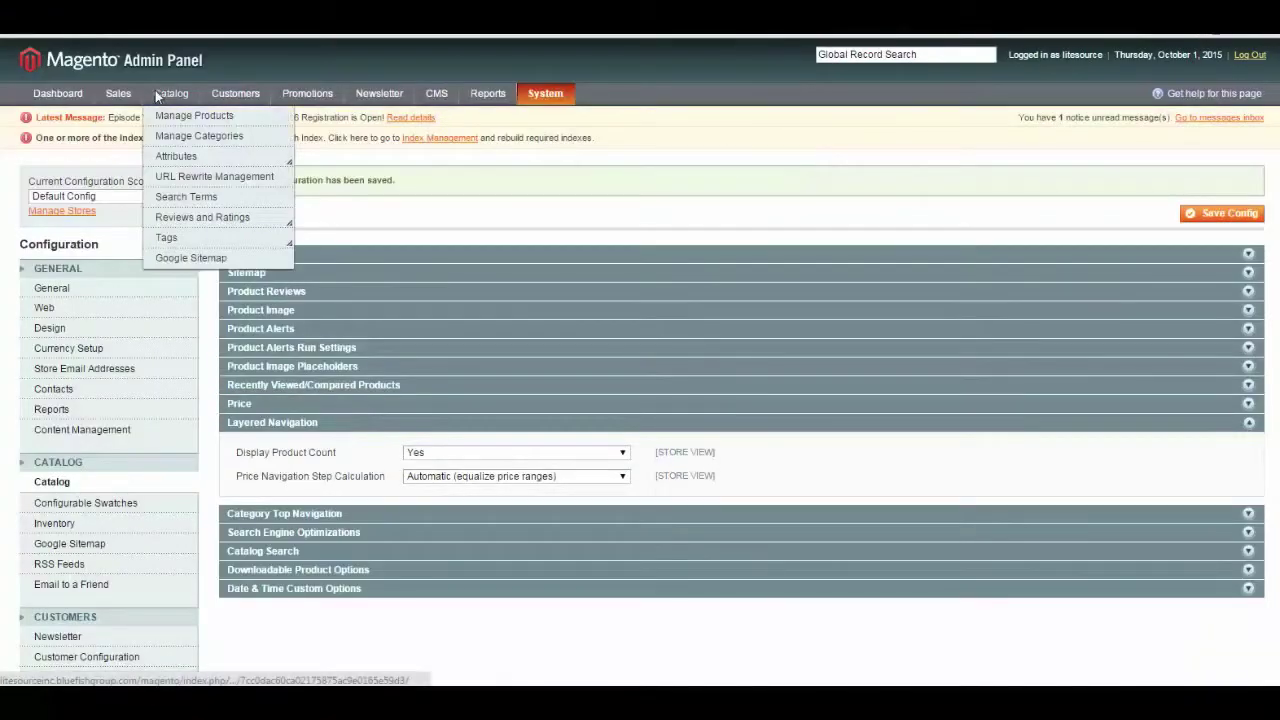
{"action": "left_click", "coordinate": [174, 140]}
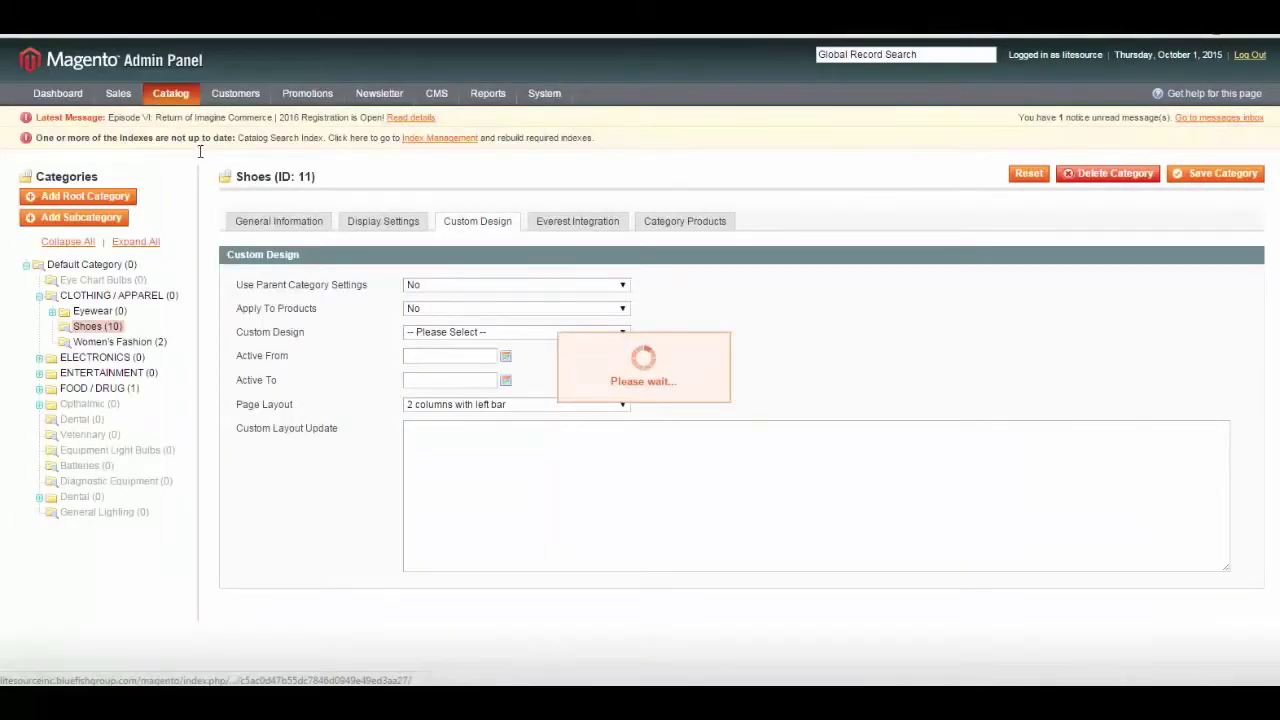
{"action": "left_click", "coordinate": [90, 327]}
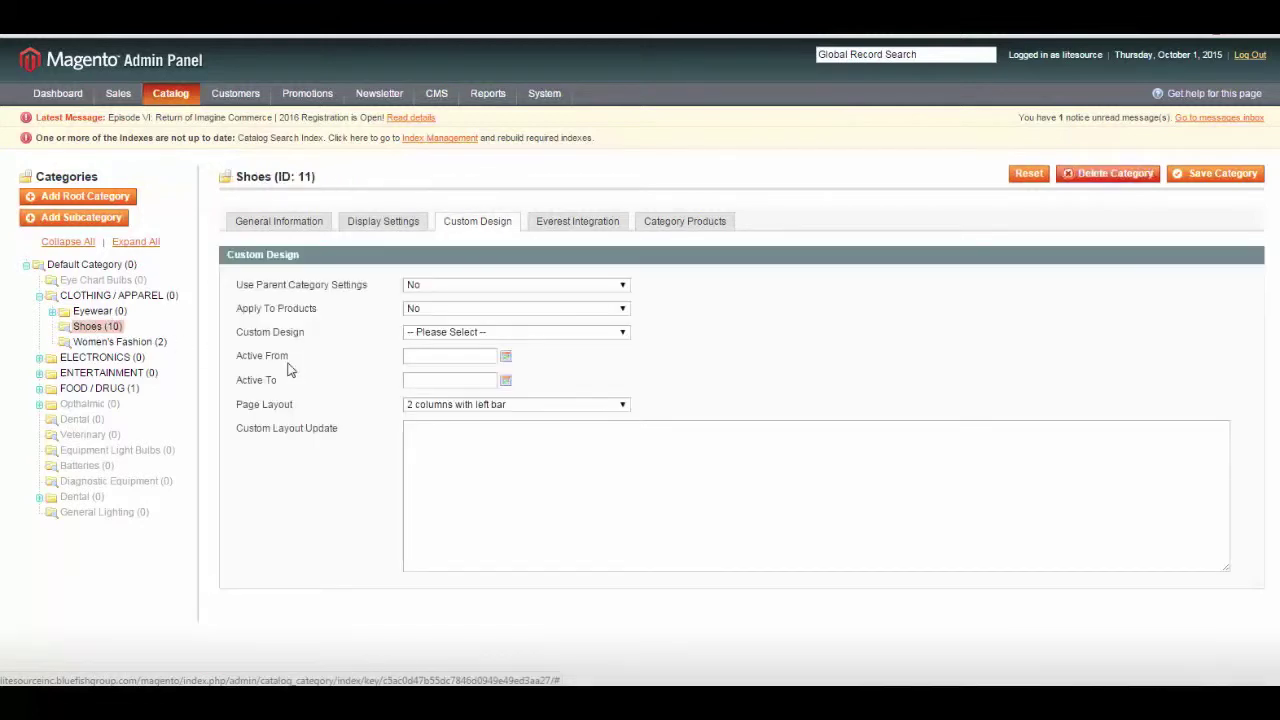
{"action": "left_click", "coordinate": [285, 222]}
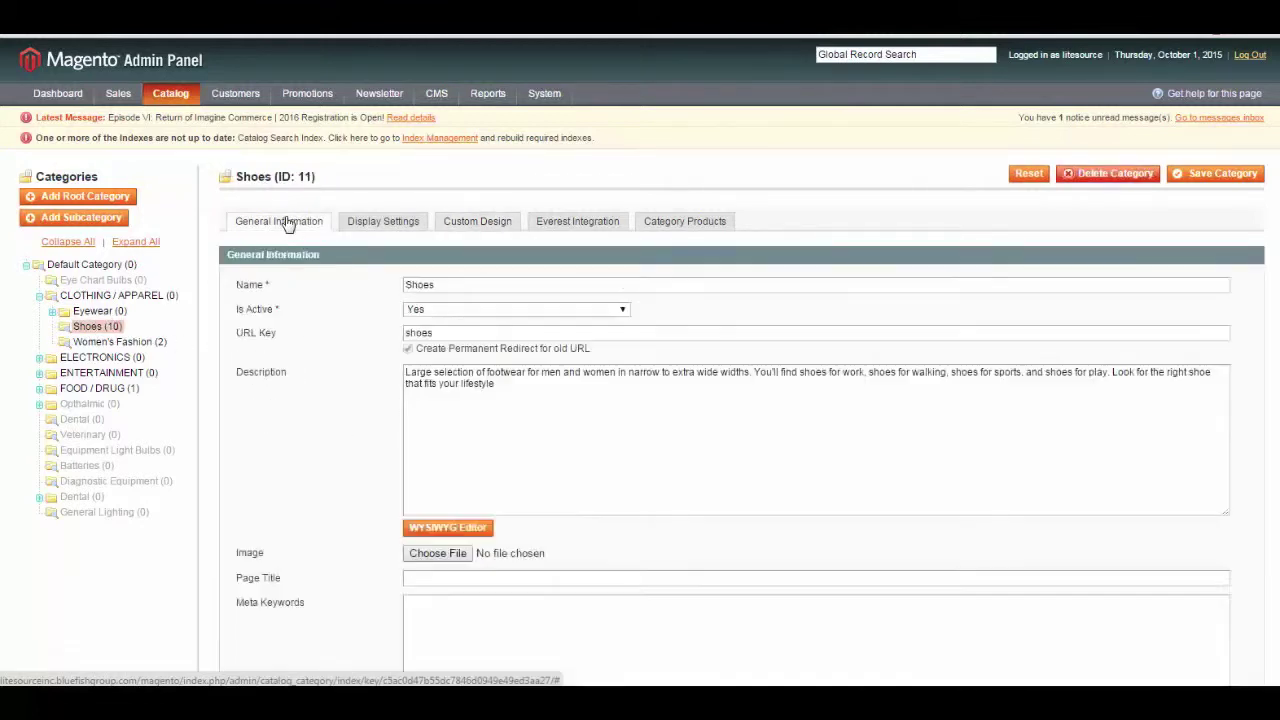
{"action": "left_click", "coordinate": [388, 230]}
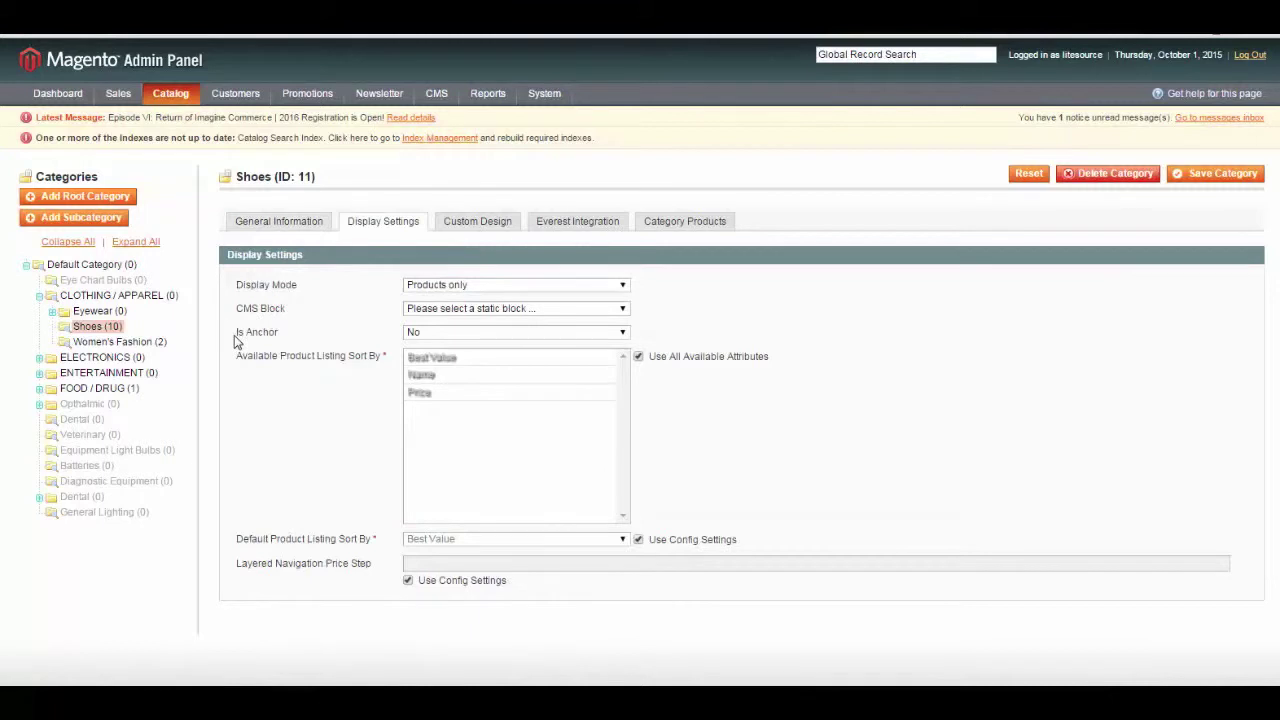
{"action": "left_click", "coordinate": [457, 337]}
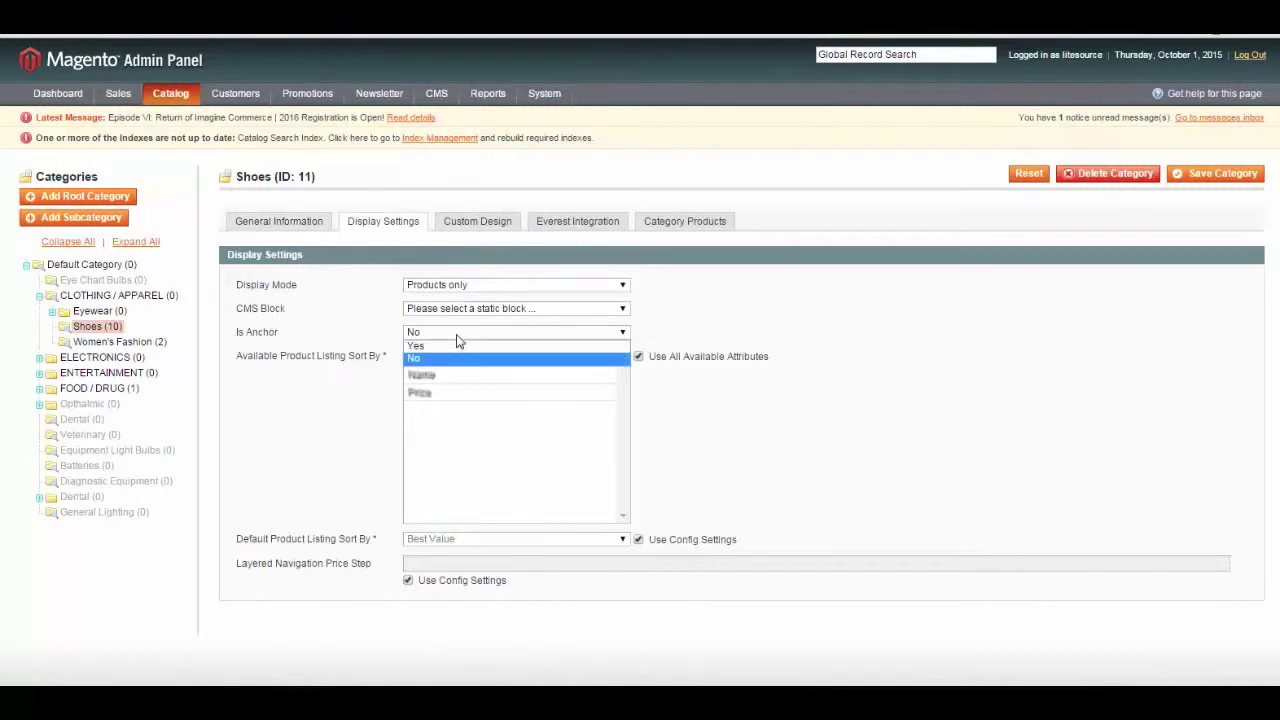
{"action": "left_click", "coordinate": [457, 346]}
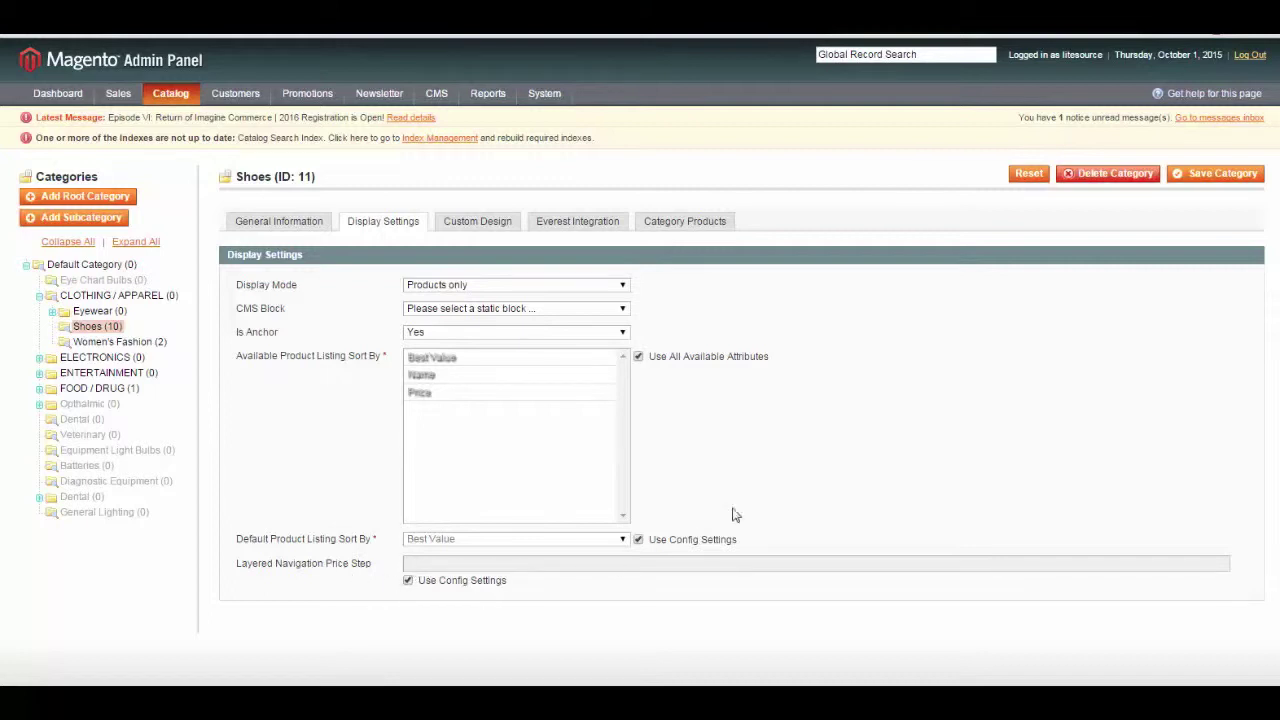
{"action": "left_click", "coordinate": [1199, 184]}
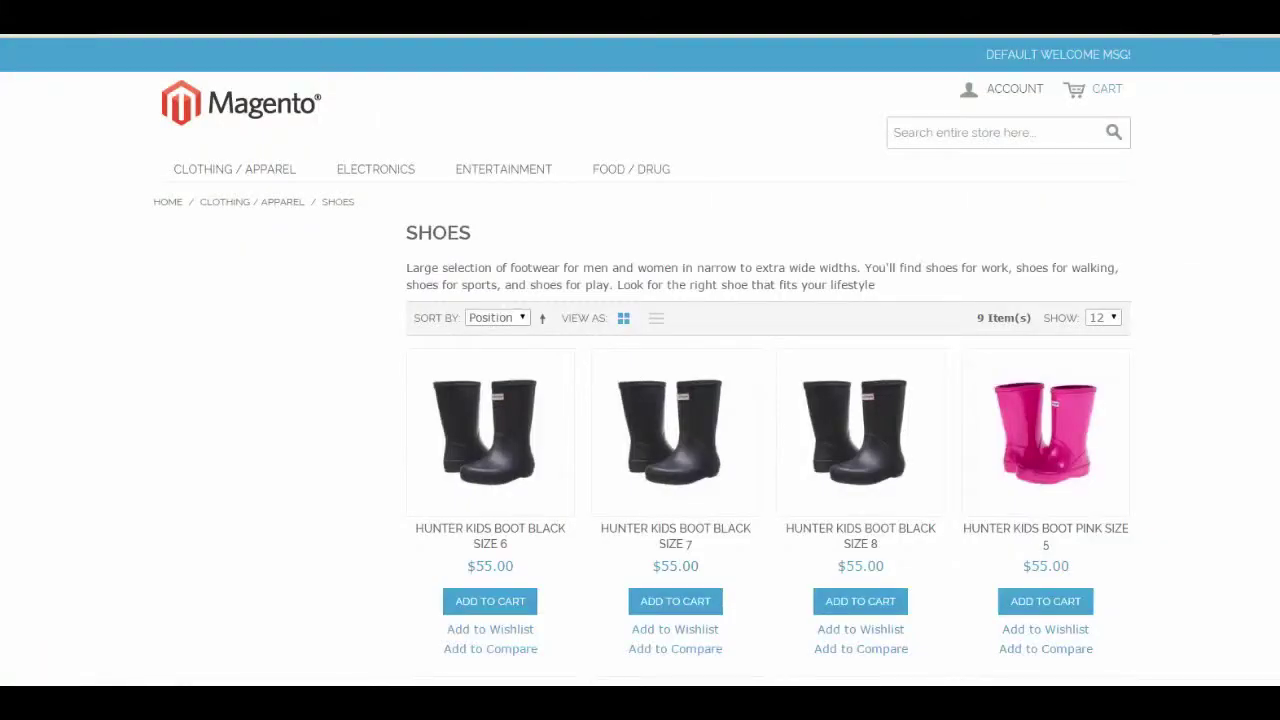
{"action": "key", "text": "F5"}
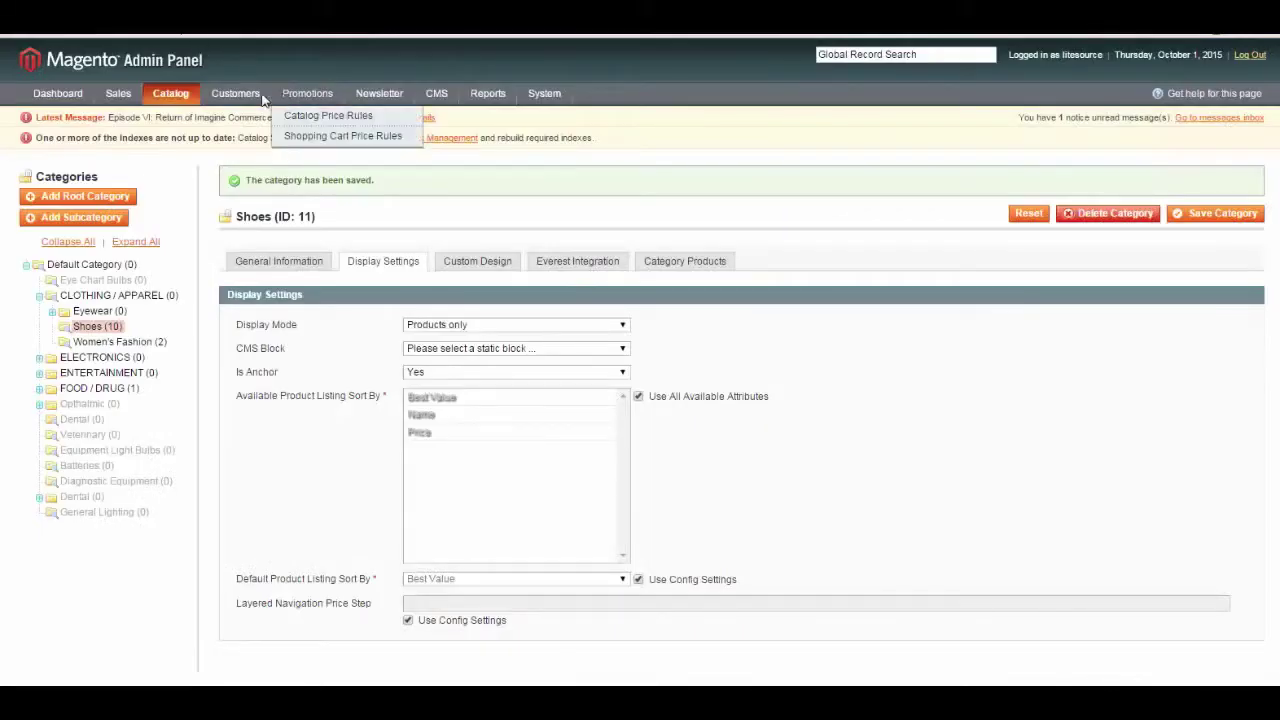
- Set Use In Layered Navigation to Filterable (with results) for the demo_shoe_color product attribute and save it
{"action": "mouse_move", "coordinate": [178, 95]}
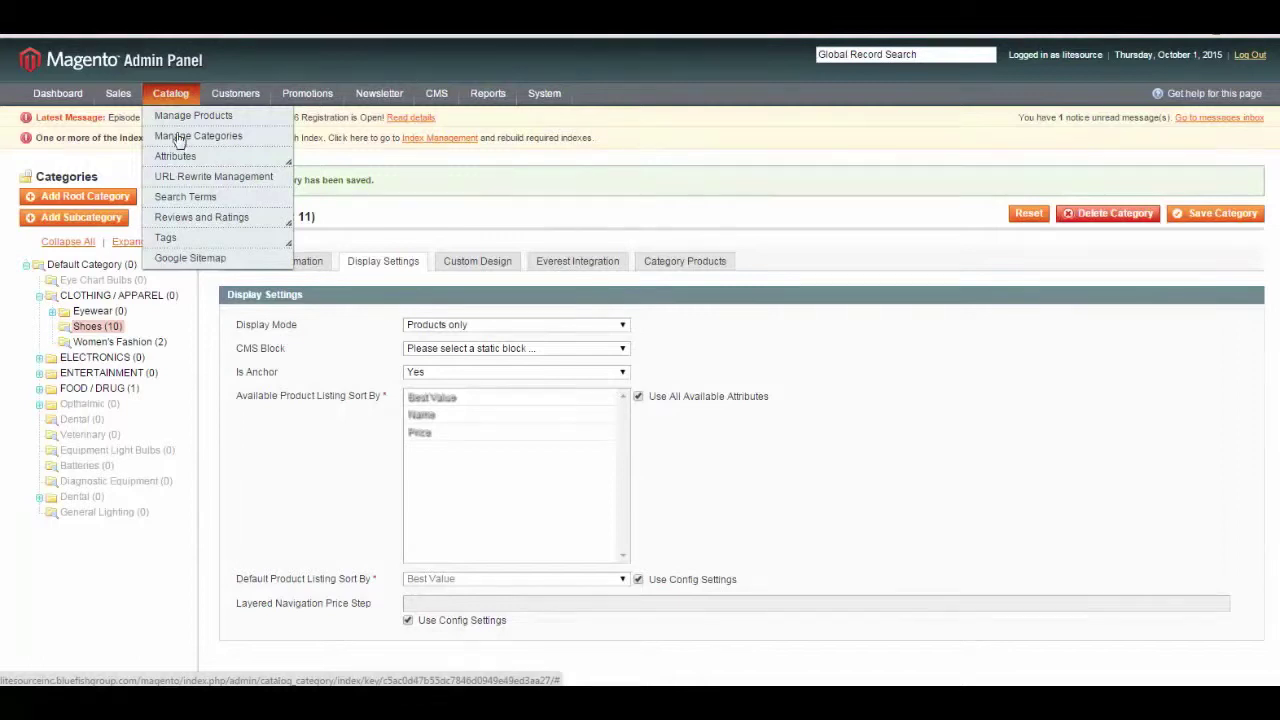
{"action": "mouse_move", "coordinate": [175, 157]}
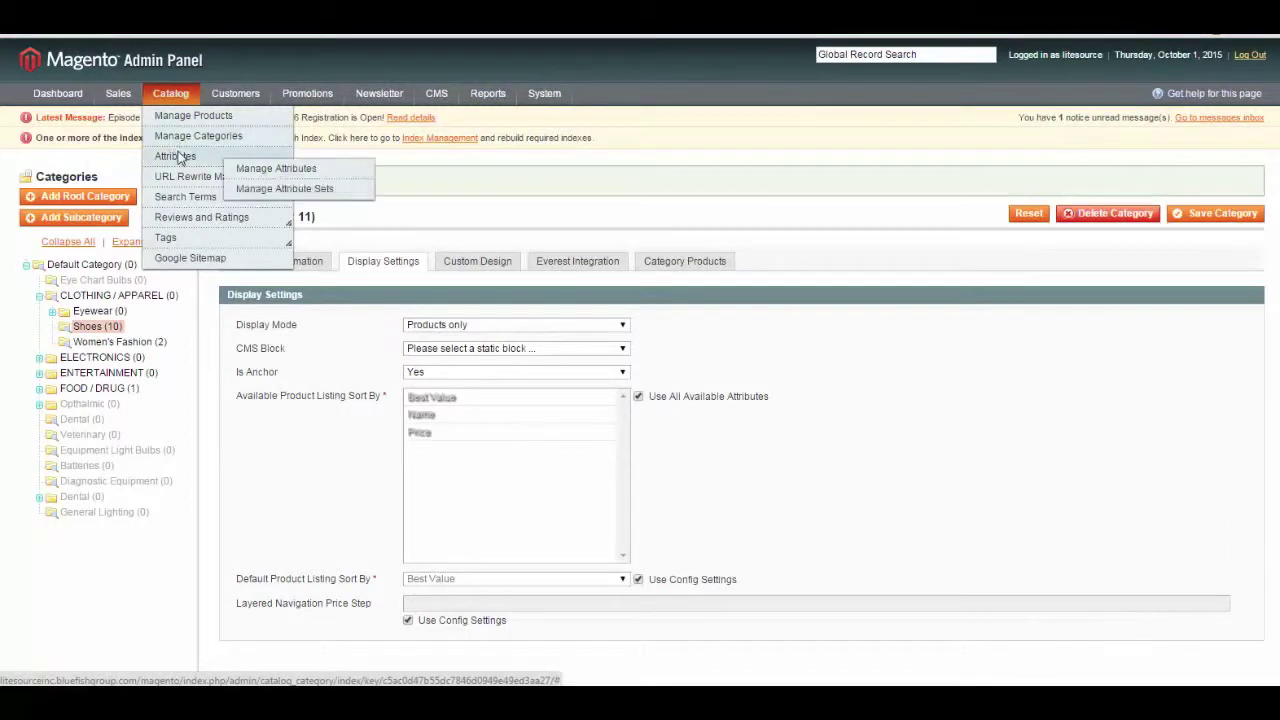
{"action": "left_click", "coordinate": [261, 175]}
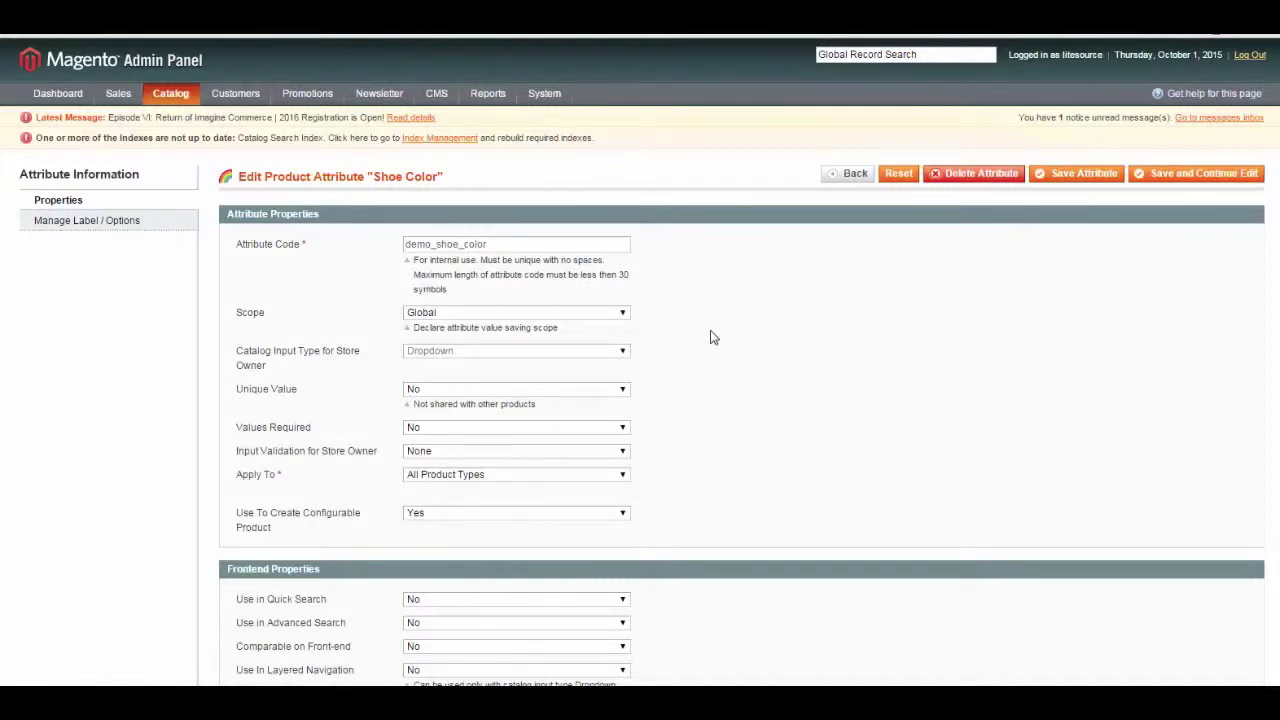
{"action": "scroll", "coordinate": [713, 337], "scroll_direction": "down", "scroll_amount": 4}
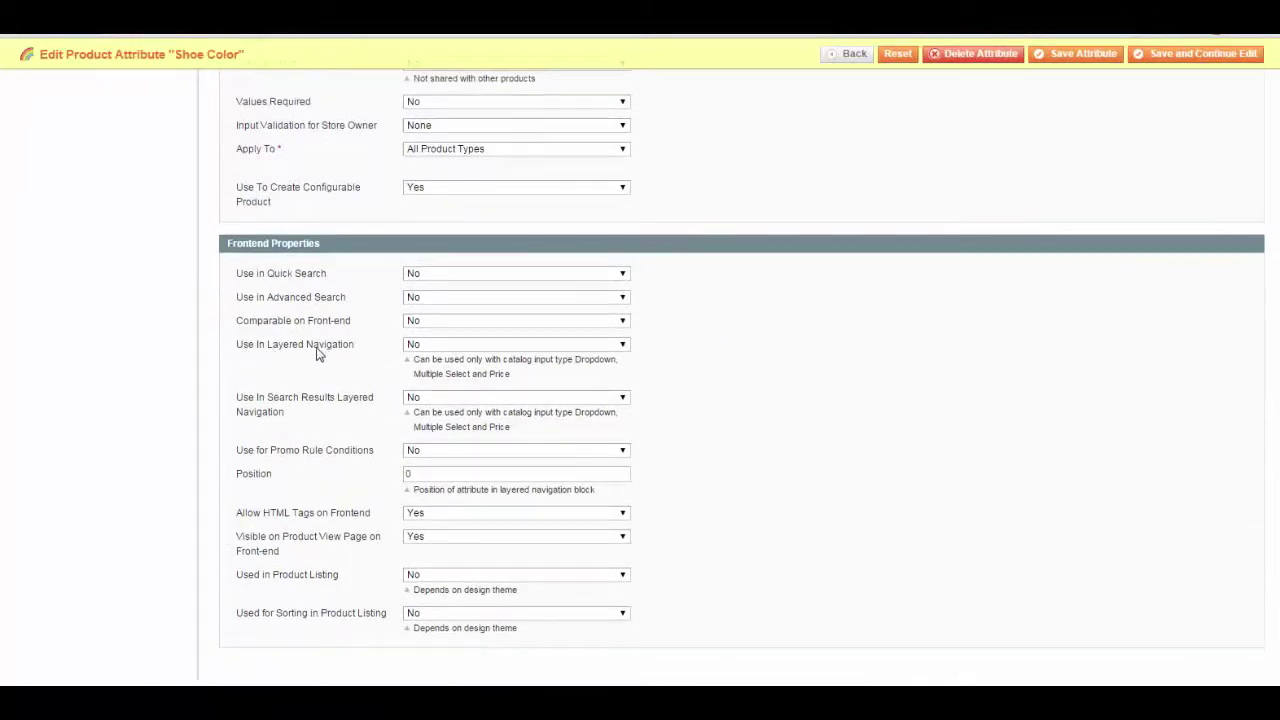
{"action": "left_click", "coordinate": [422, 346]}
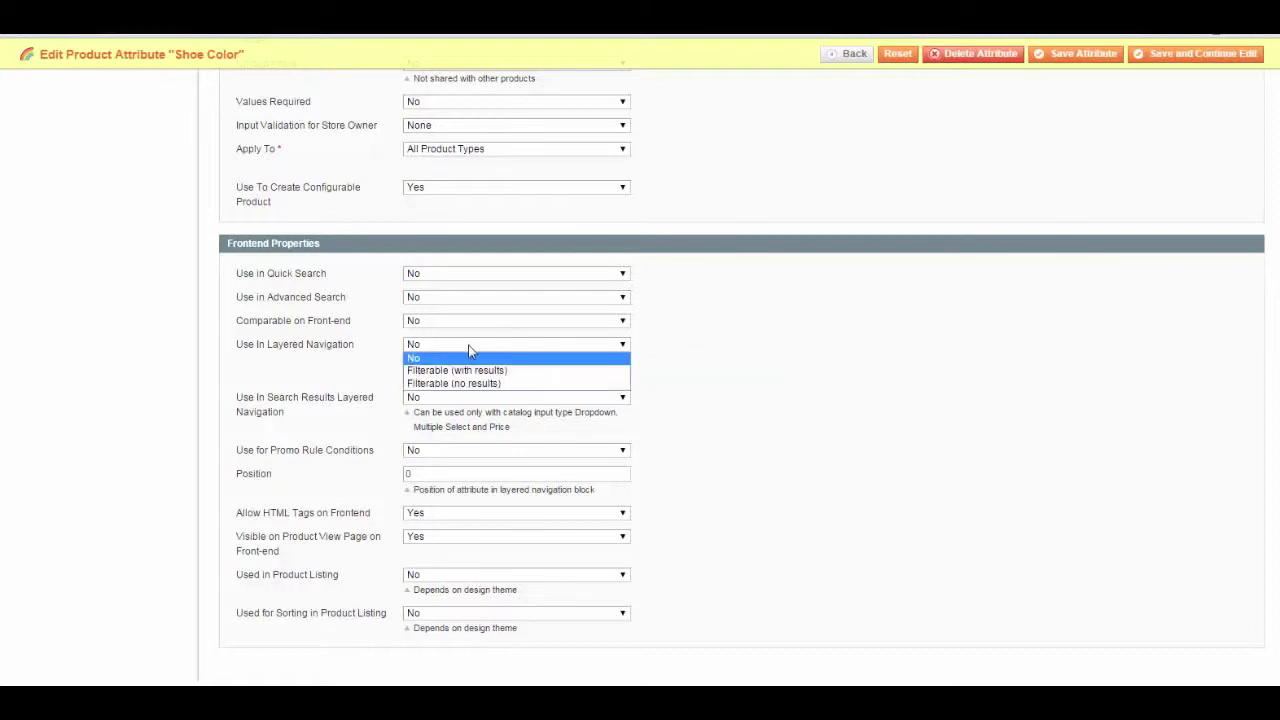
{"action": "left_click", "coordinate": [513, 372]}
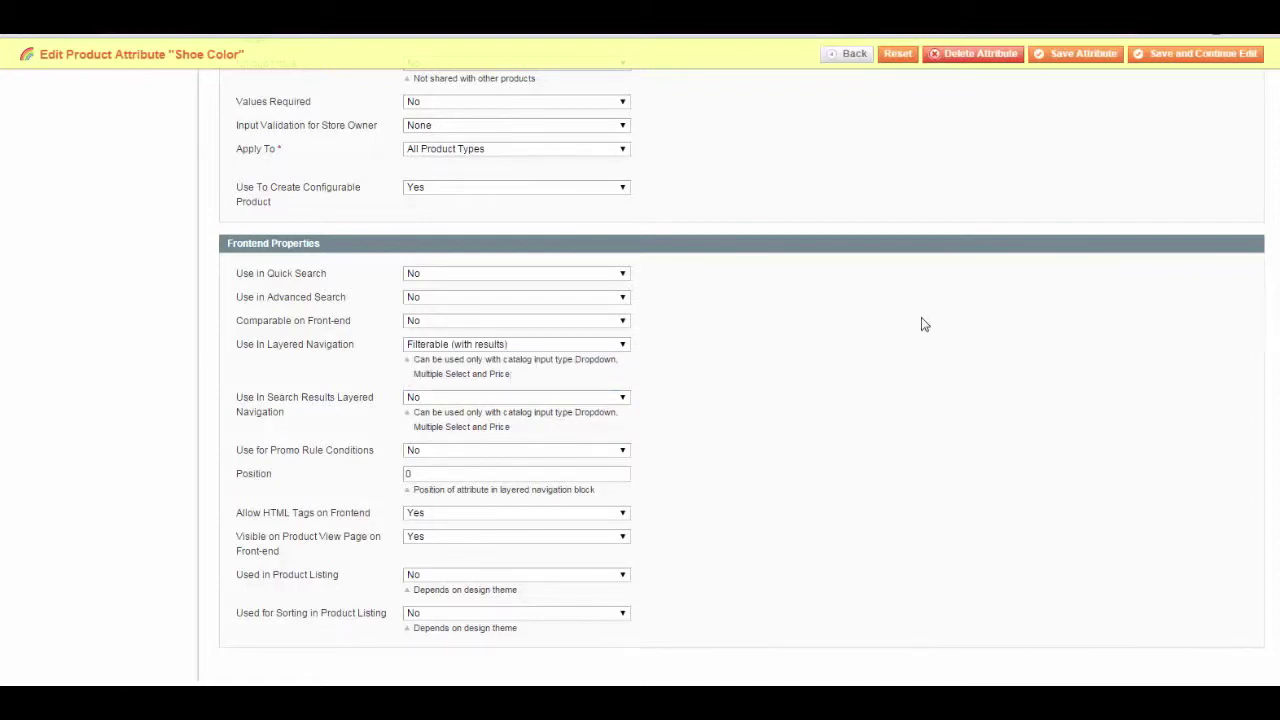
{"action": "left_click", "coordinate": [1090, 63]}
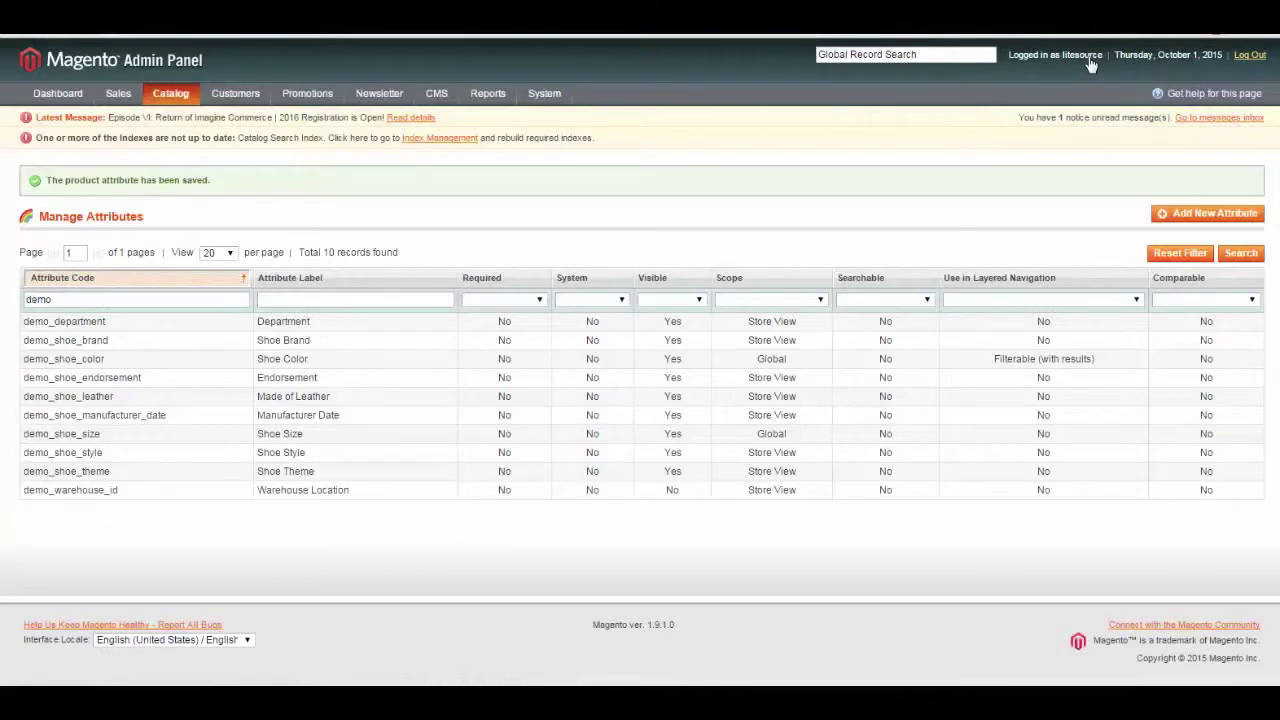
- Set Use In Layered Navigation to Filterable (with results) for the demo_shoe_size attribute and save it
{"action": "left_click", "coordinate": [85, 438]}
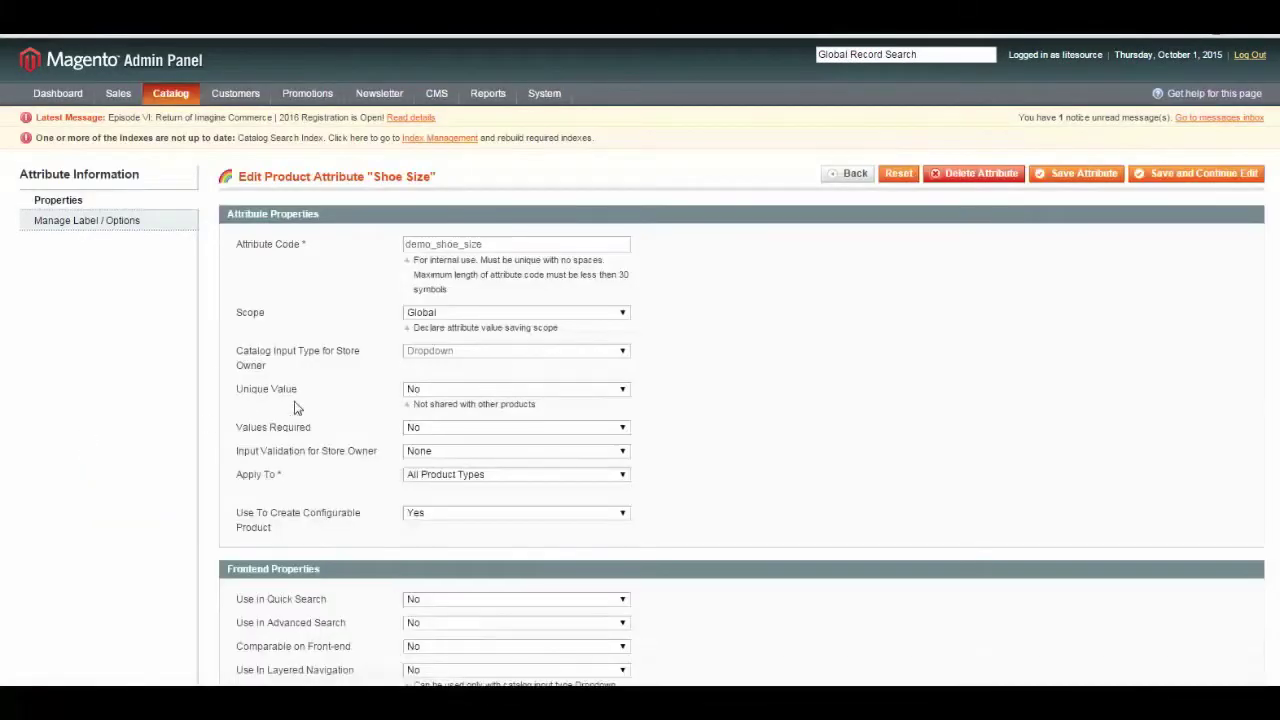
{"action": "scroll", "coordinate": [290, 400], "scroll_direction": "down", "scroll_amount": 2}
{"action": "scroll", "coordinate": [290, 400], "scroll_direction": "down", "scroll_amount": 3}
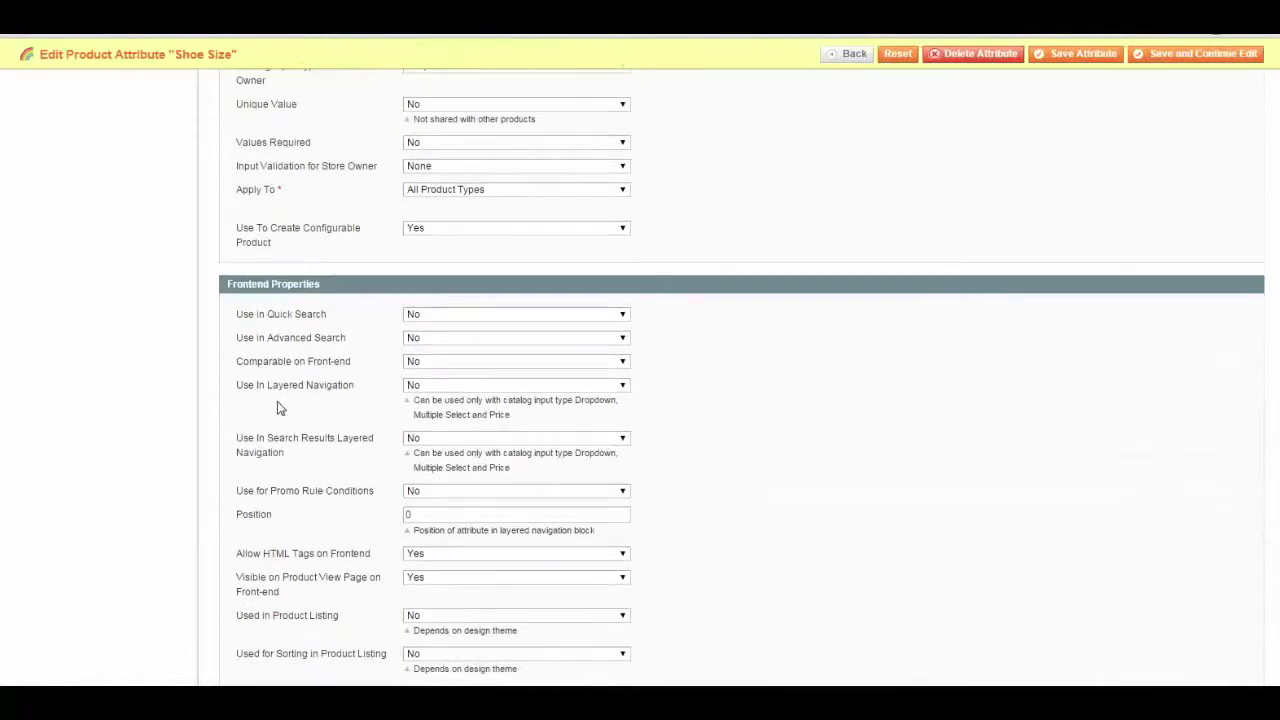
{"action": "left_click", "coordinate": [458, 390]}
{"action": "left_click", "coordinate": [458, 408]}
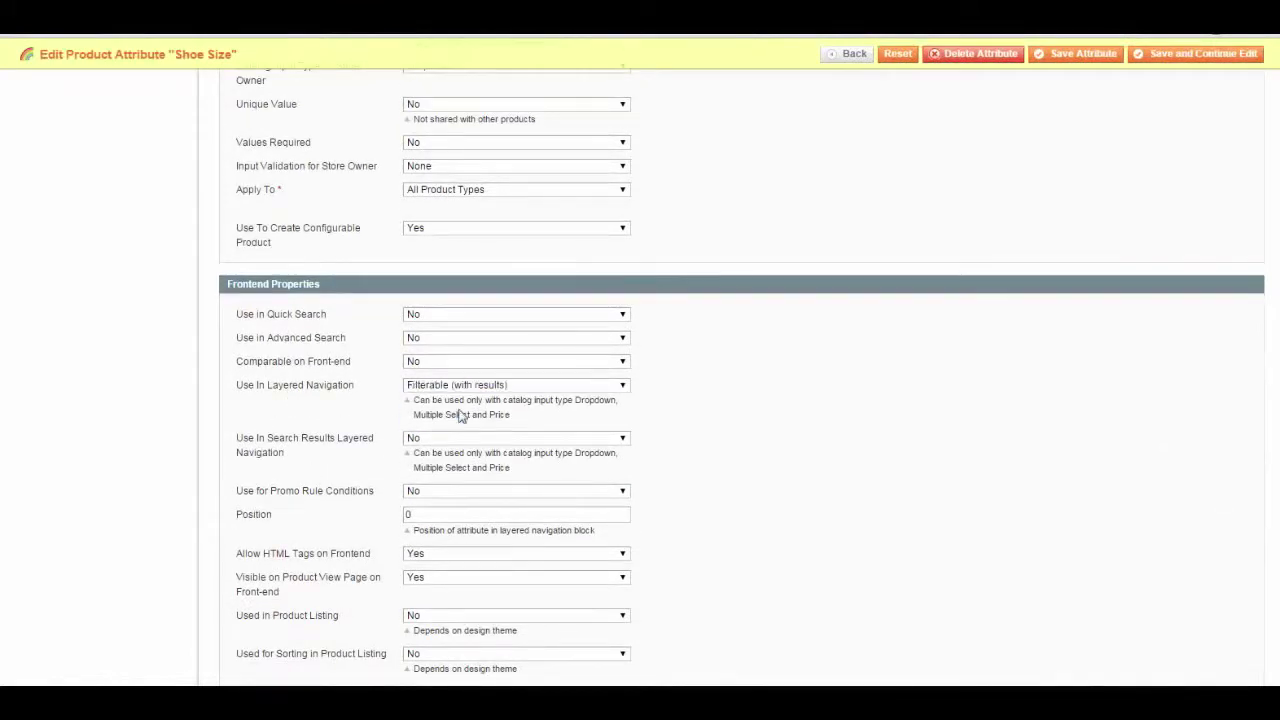
{"action": "left_click", "coordinate": [1080, 55]}
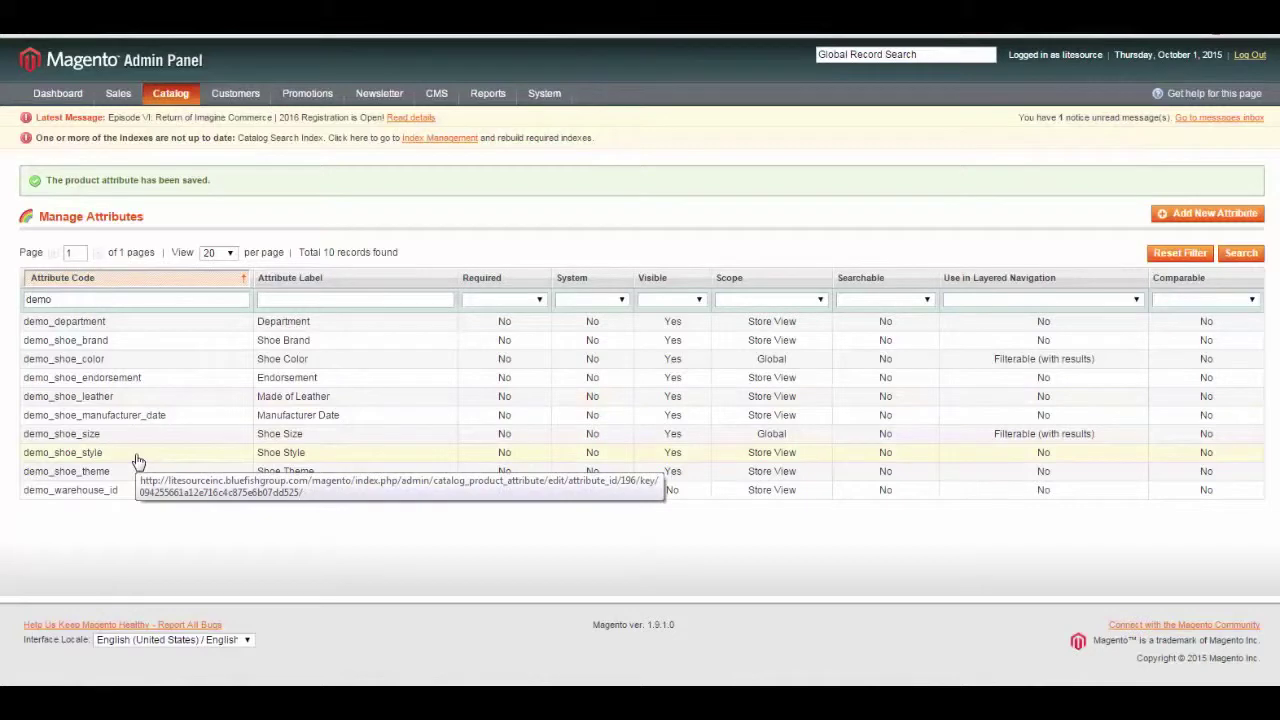
- Set Use In Layered Navigation to Filterable (no results) for the demo_shoe_style attribute and save it
{"action": "left_click", "coordinate": [138, 461]}
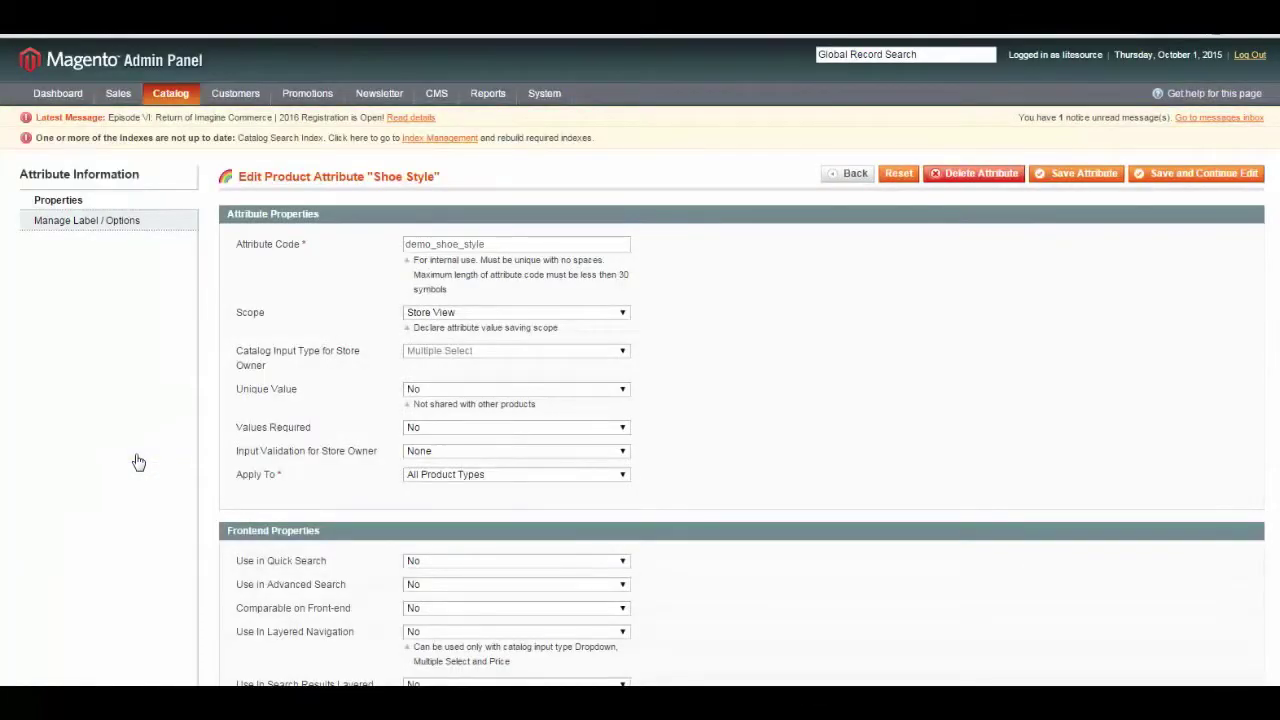
{"action": "scroll", "coordinate": [723, 443], "scroll_direction": "down", "scroll_amount": 2}
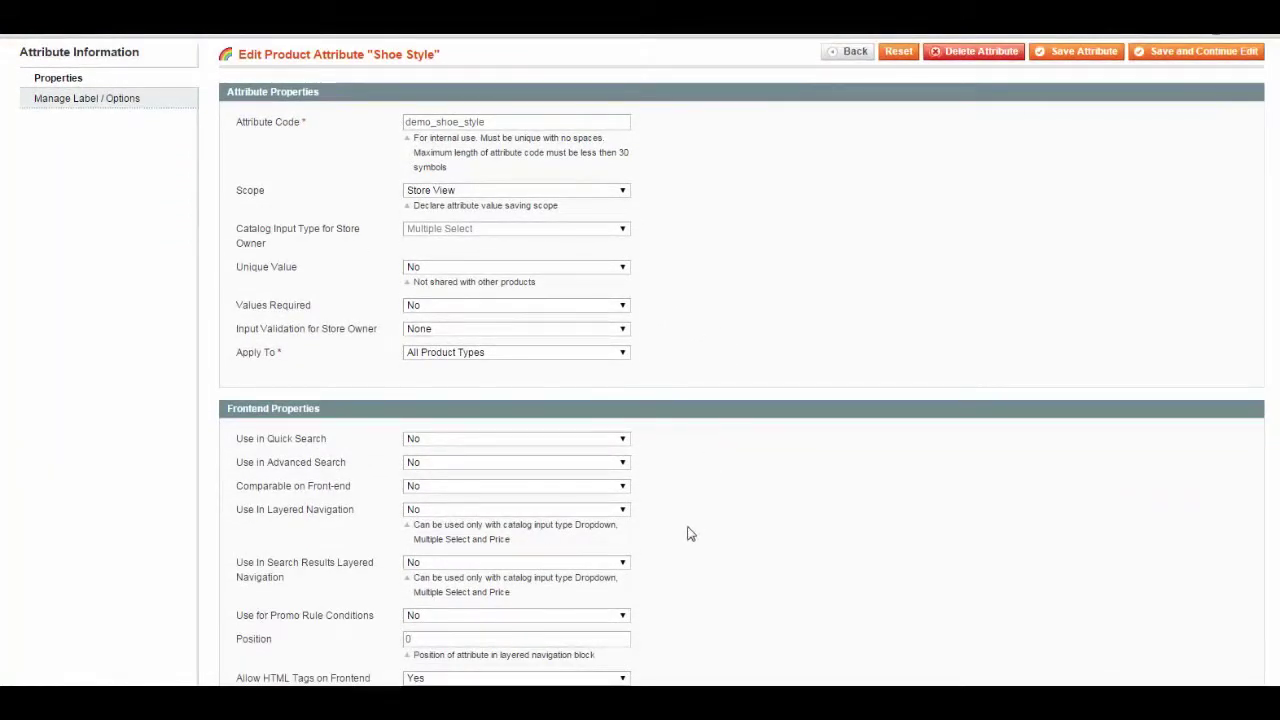
{"action": "left_click", "coordinate": [489, 511]}
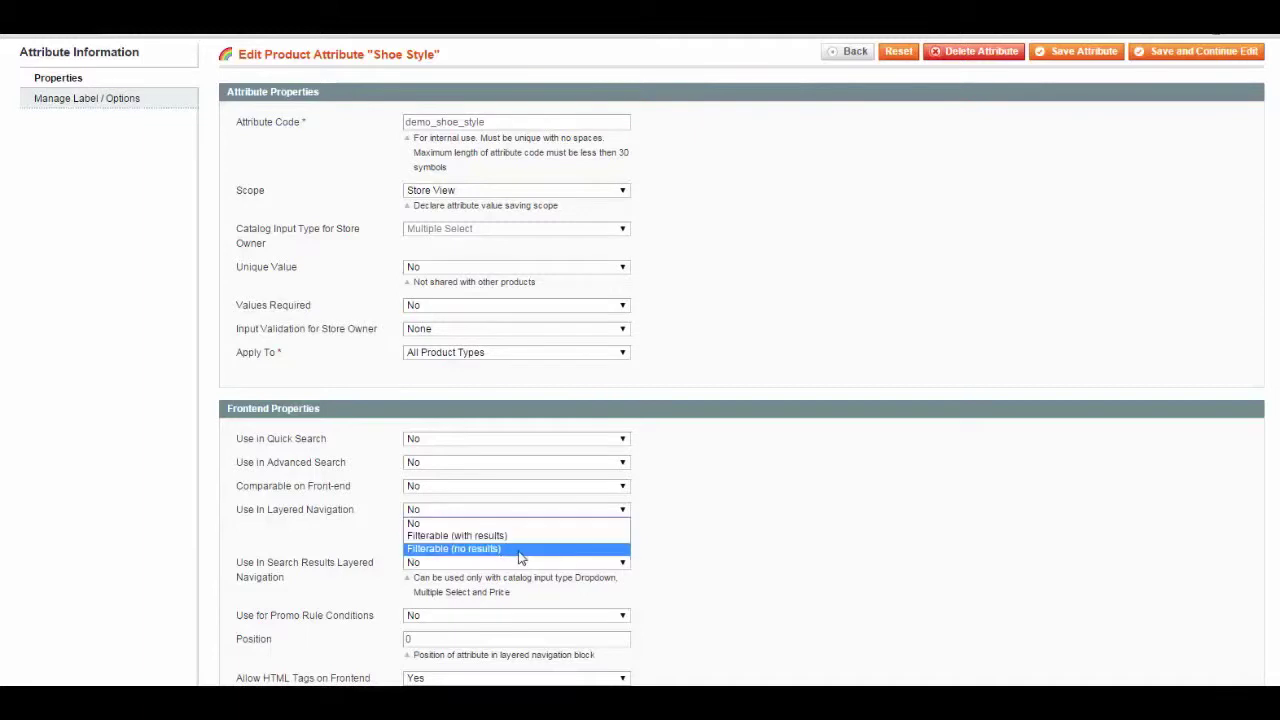
{"action": "left_click", "coordinate": [520, 549]}
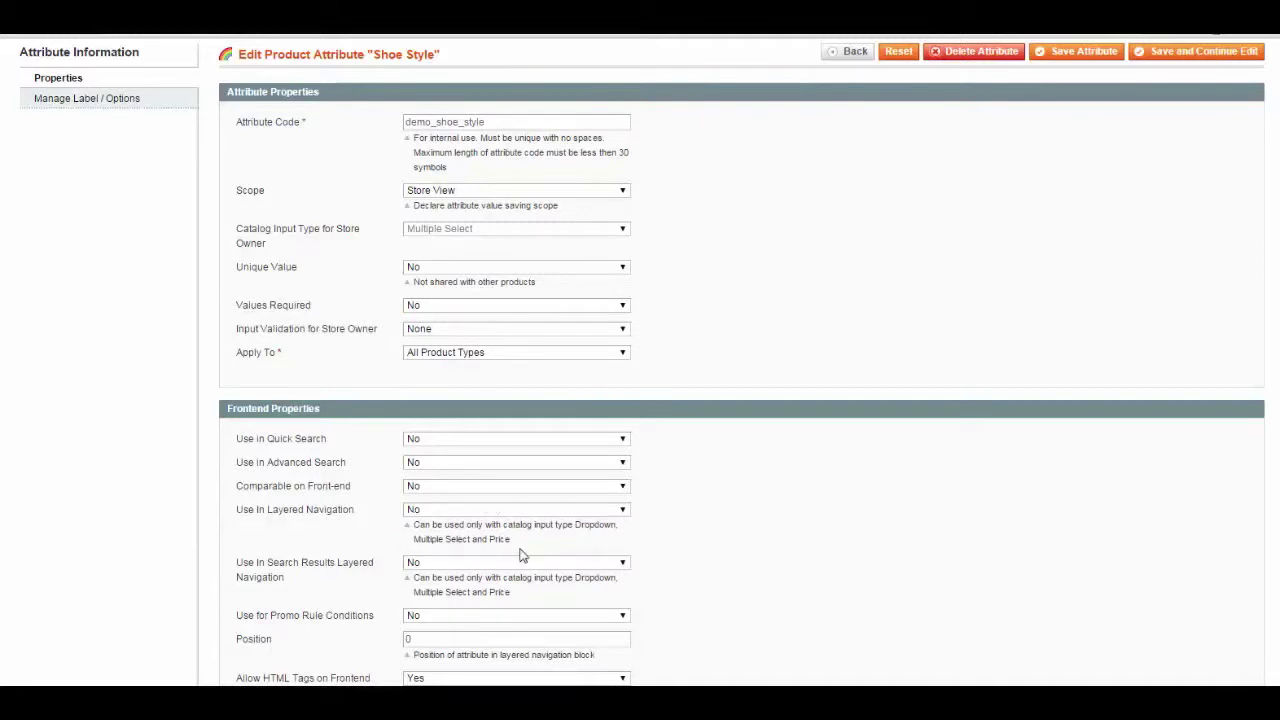
{"action": "left_click", "coordinate": [1071, 60]}
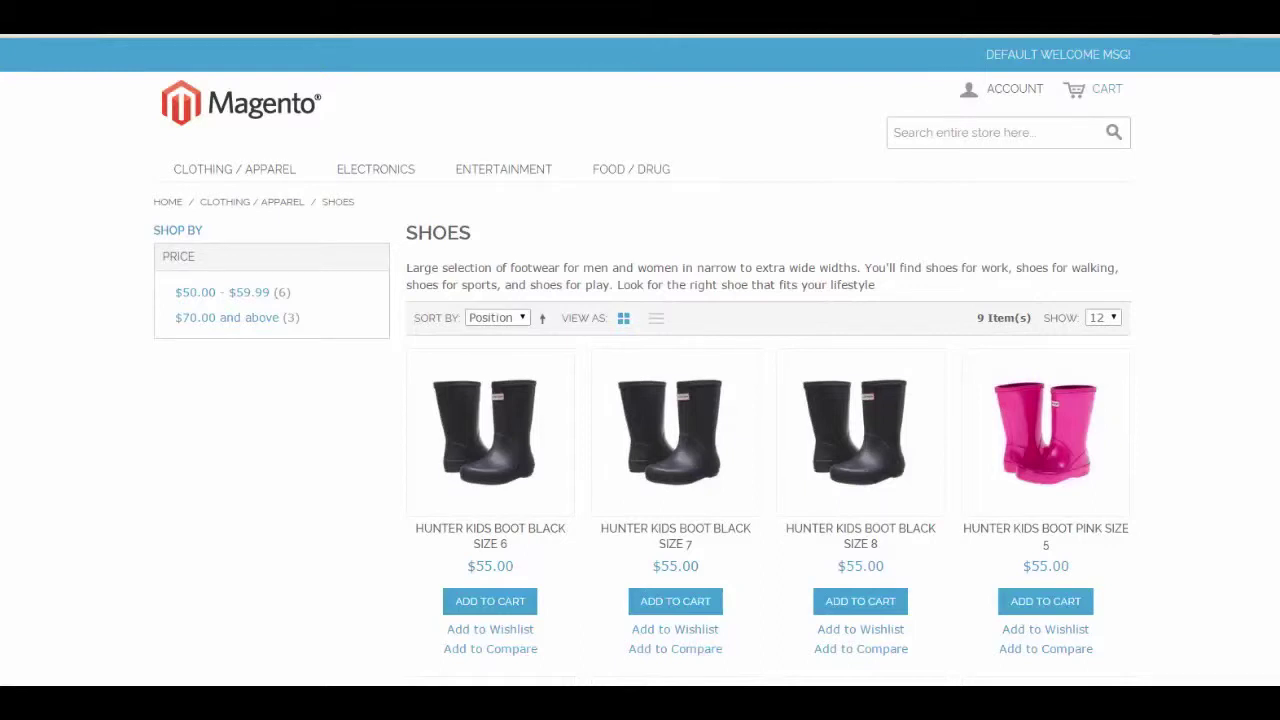
- Reload the storefront's Shoes page and examine the price, shoe style, size and color filters with their product counts
{"action": "key", "text": "F5"}
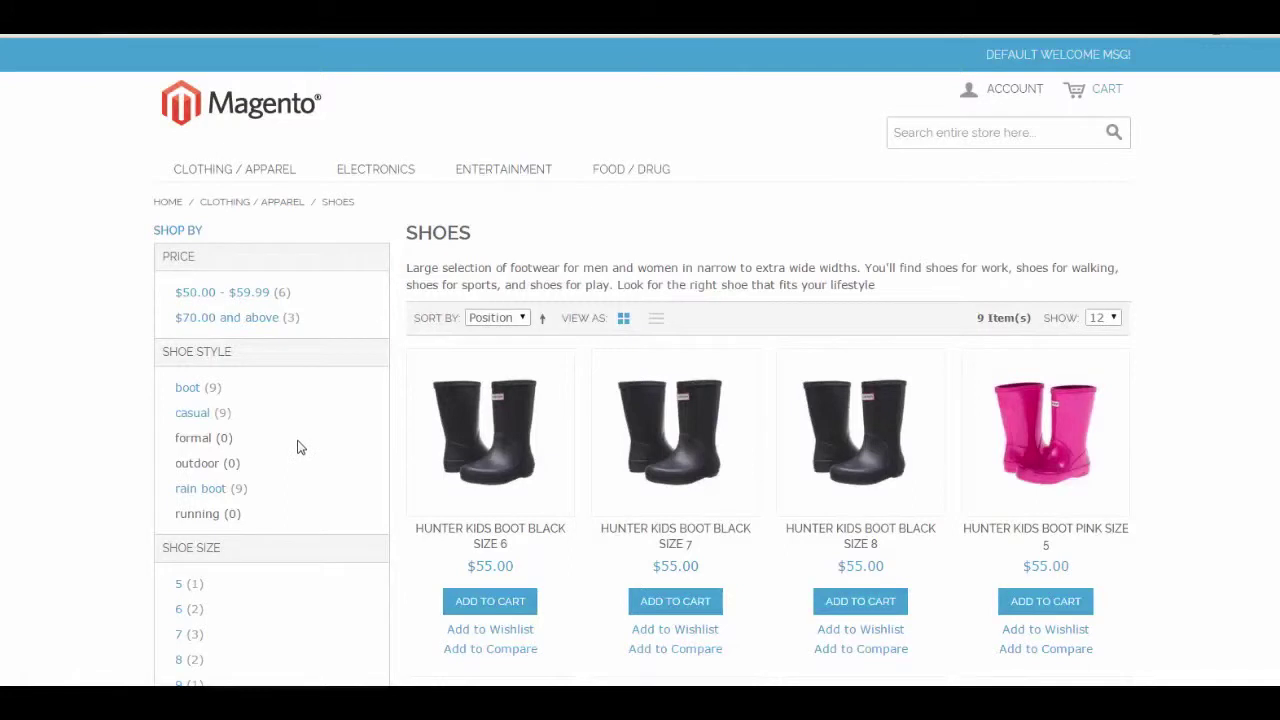
{"action": "scroll", "coordinate": [297, 445], "scroll_direction": "down", "scroll_amount": 2}
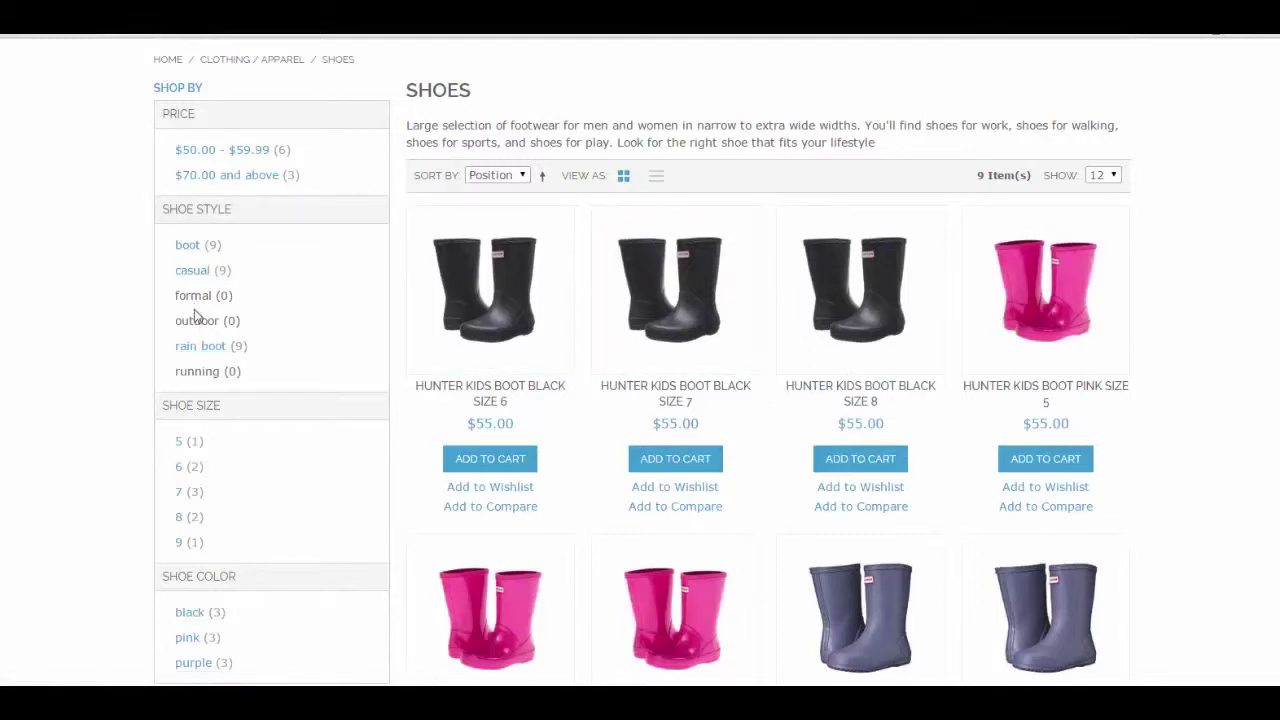
{"action": "scroll", "coordinate": [305, 386], "scroll_direction": "down", "scroll_amount": 1}
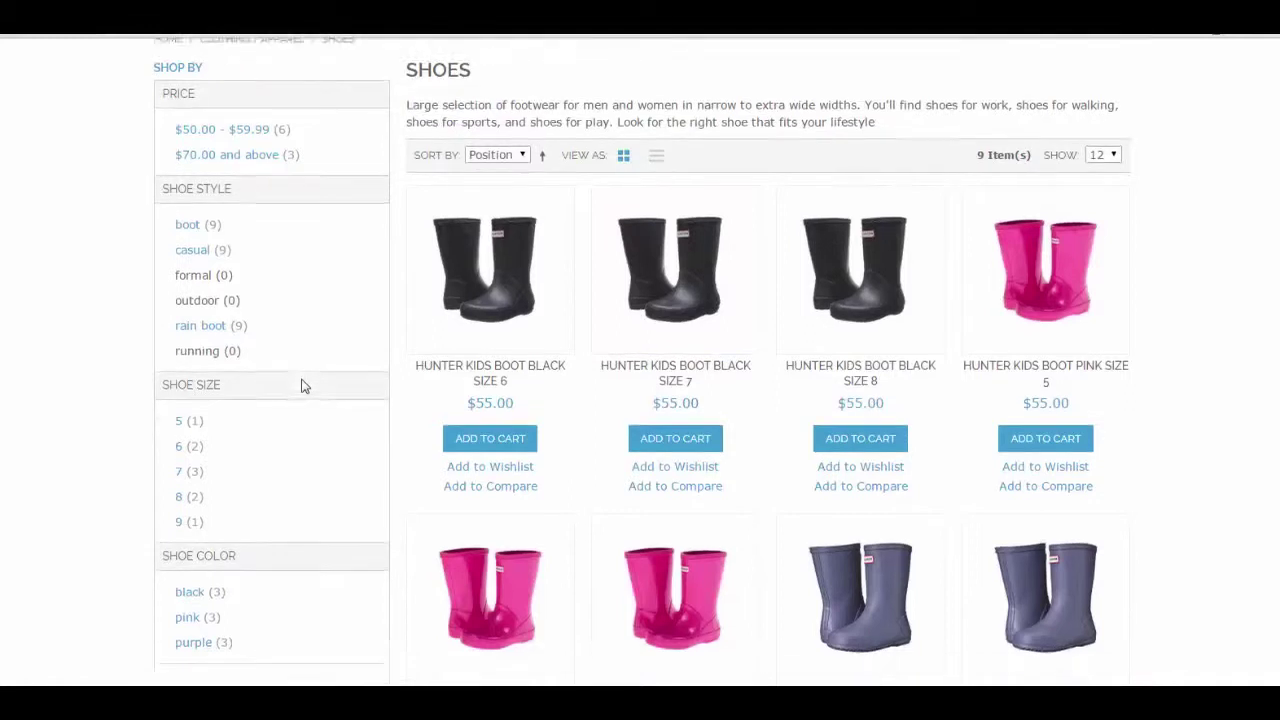
{"action": "scroll", "coordinate": [303, 386], "scroll_direction": "down", "scroll_amount": 2}
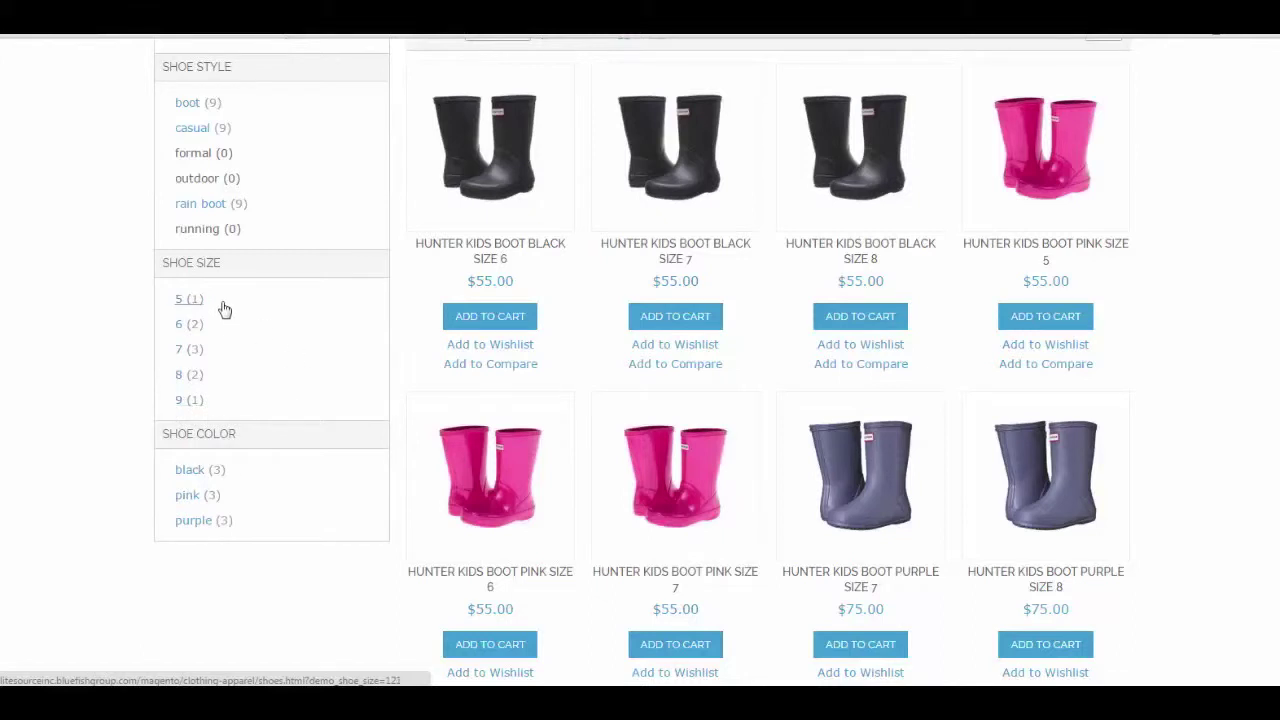
{"action": "scroll", "coordinate": [320, 323], "scroll_direction": "down", "scroll_amount": 1}
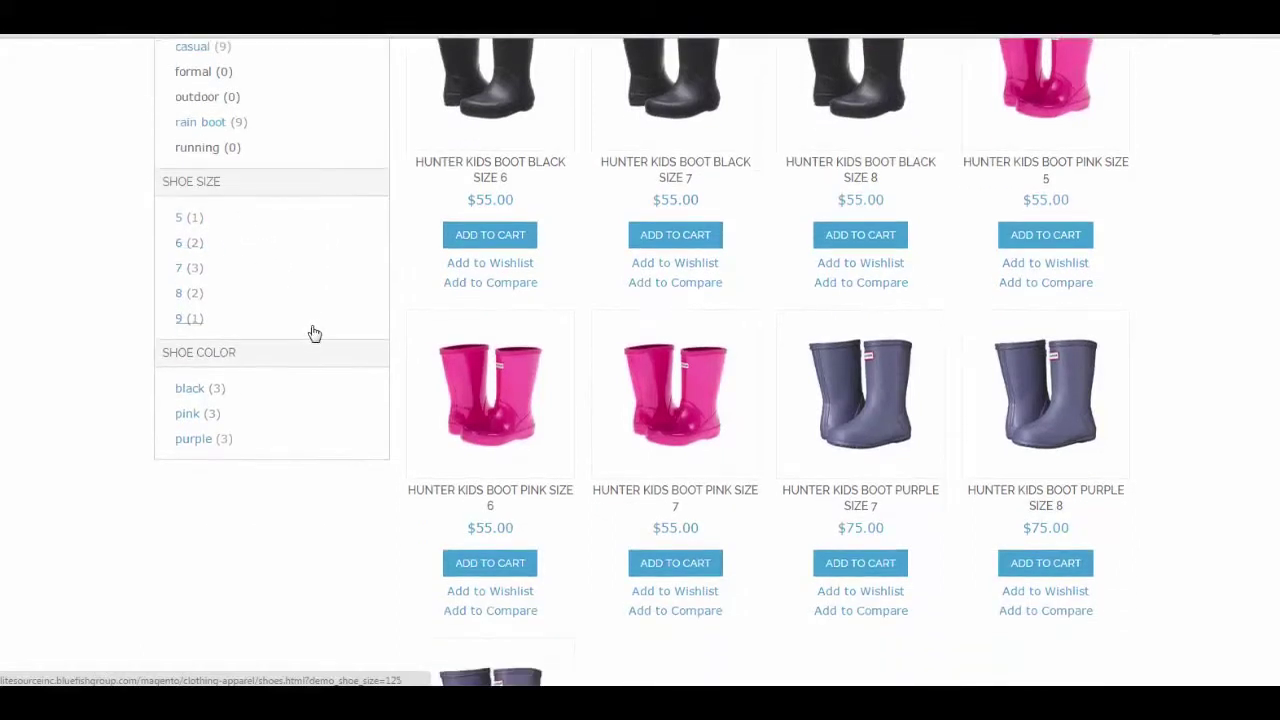